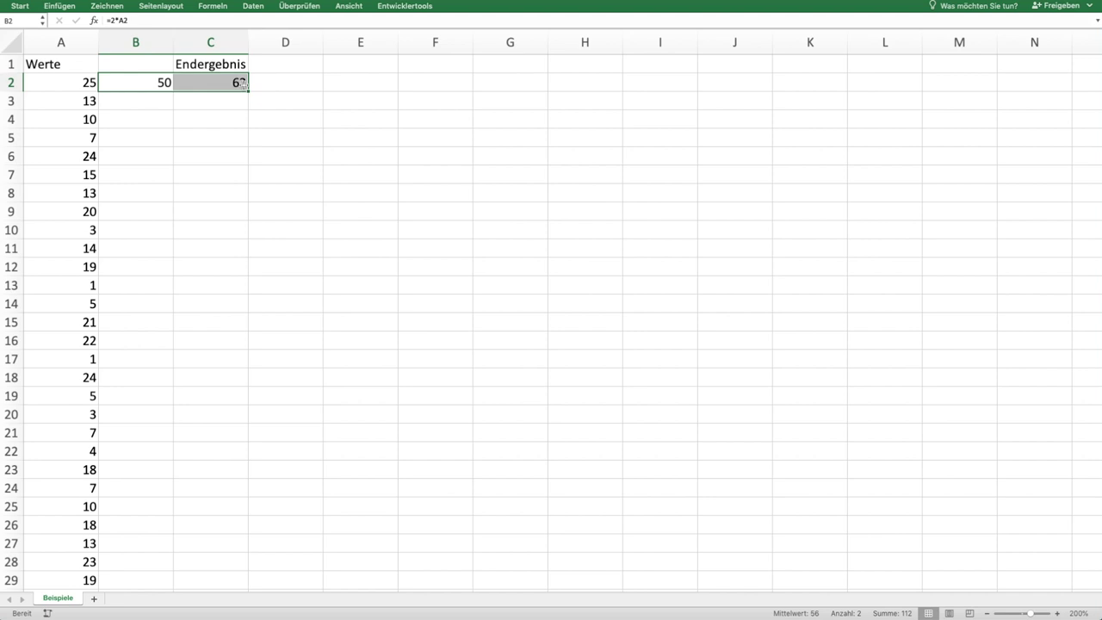
Fill the formulas in B2:C2 down alongside the list of values in column A.
{"action": "left_click_drag", "start_coordinate": [248, 90], "coordinate": [235, 572]}
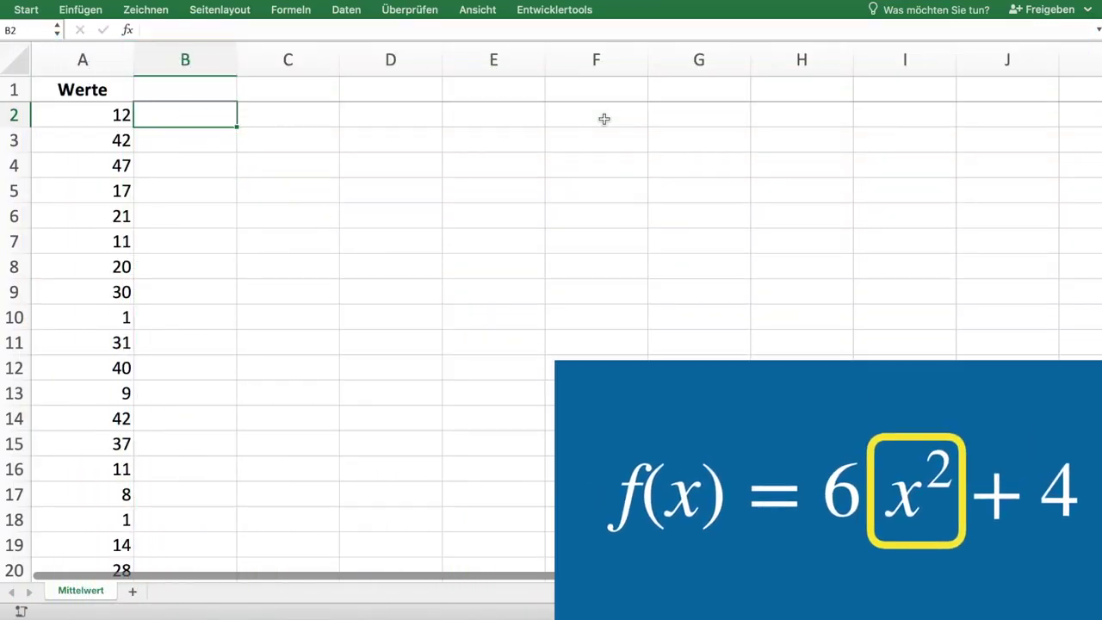
Square the first value in B2 with the formula =potenz(A2;2).
{"action": "type", "text": "="}
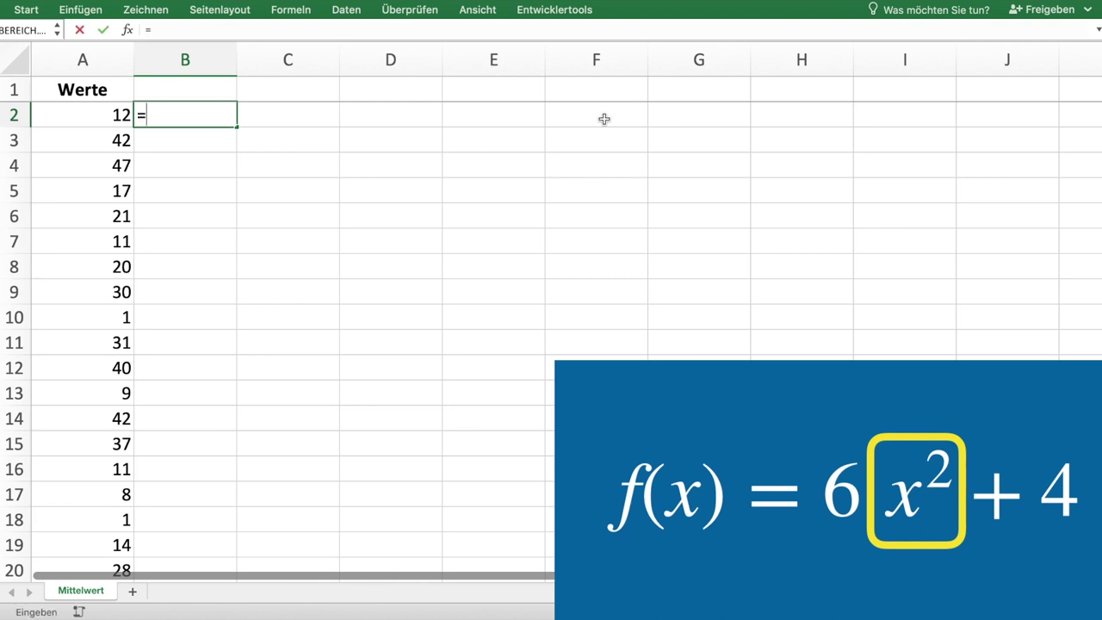
{"action": "type", "text": "potenz(A2"}
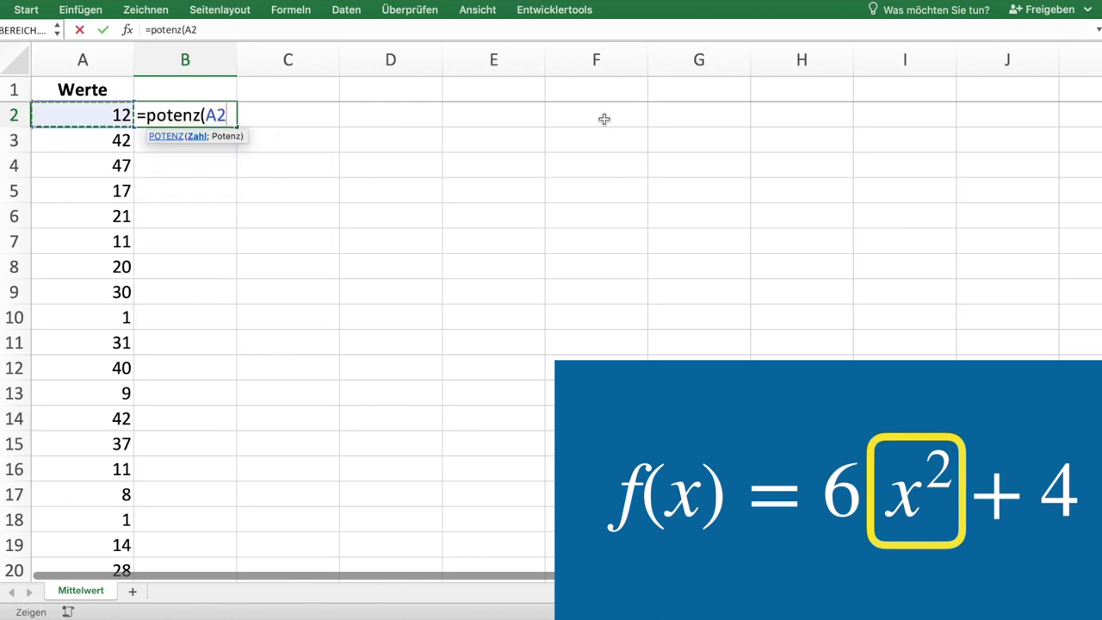
{"action": "type", "text": ";2"}
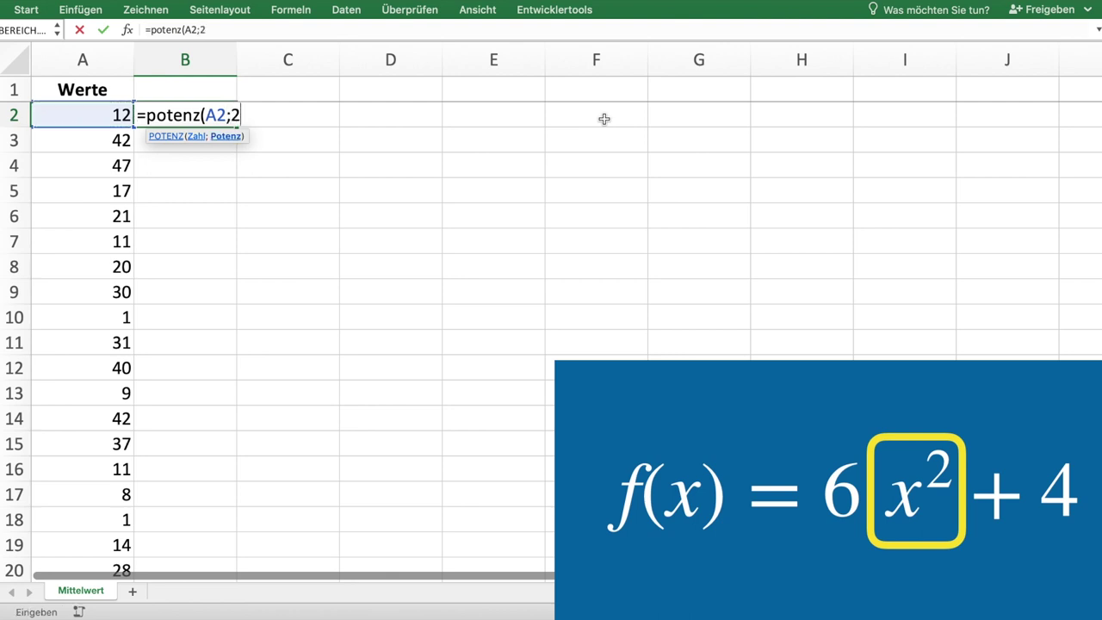
{"action": "type", "text": ")"}
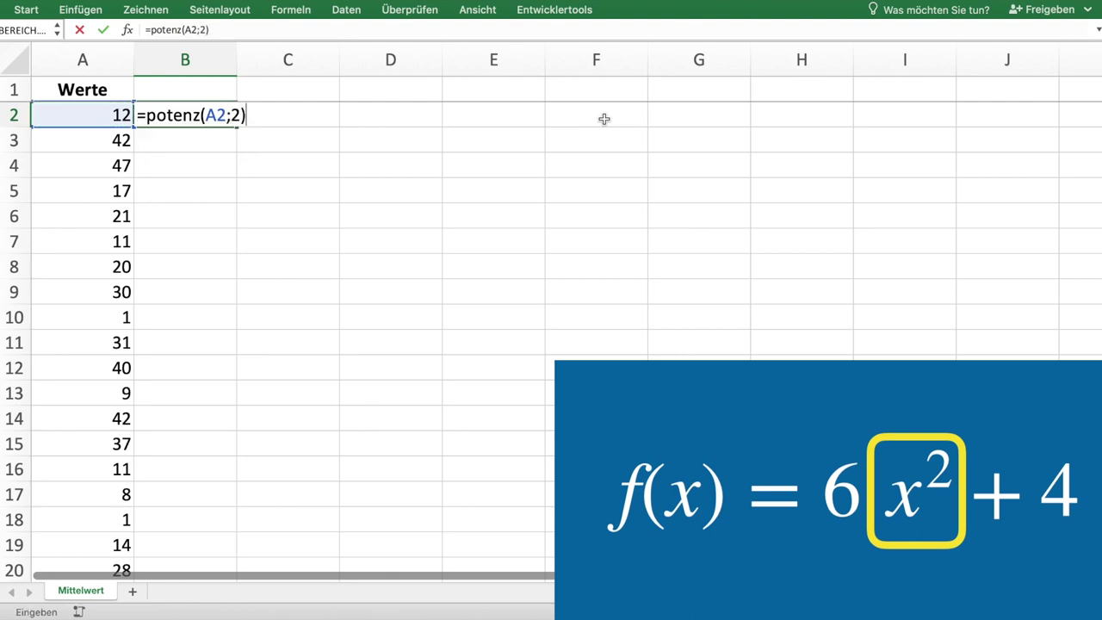
{"action": "key", "text": "Tab"}
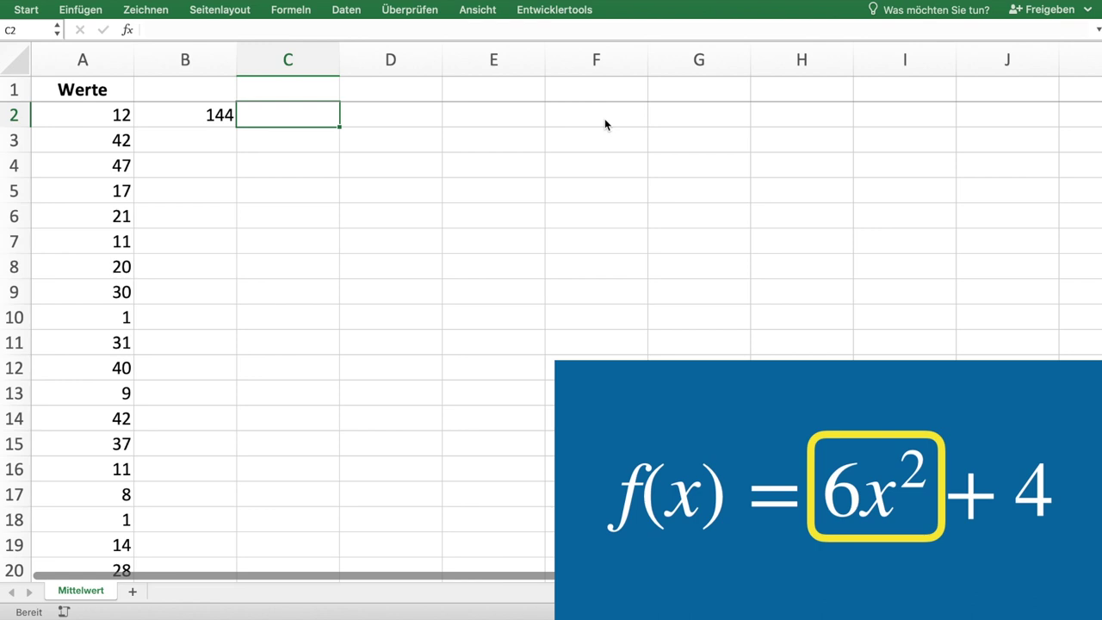
Enter =6*B2 in C2 to multiply the square by 6, and =C2+4 in D2 to add 4.
{"action": "type", "text": "=6*"}
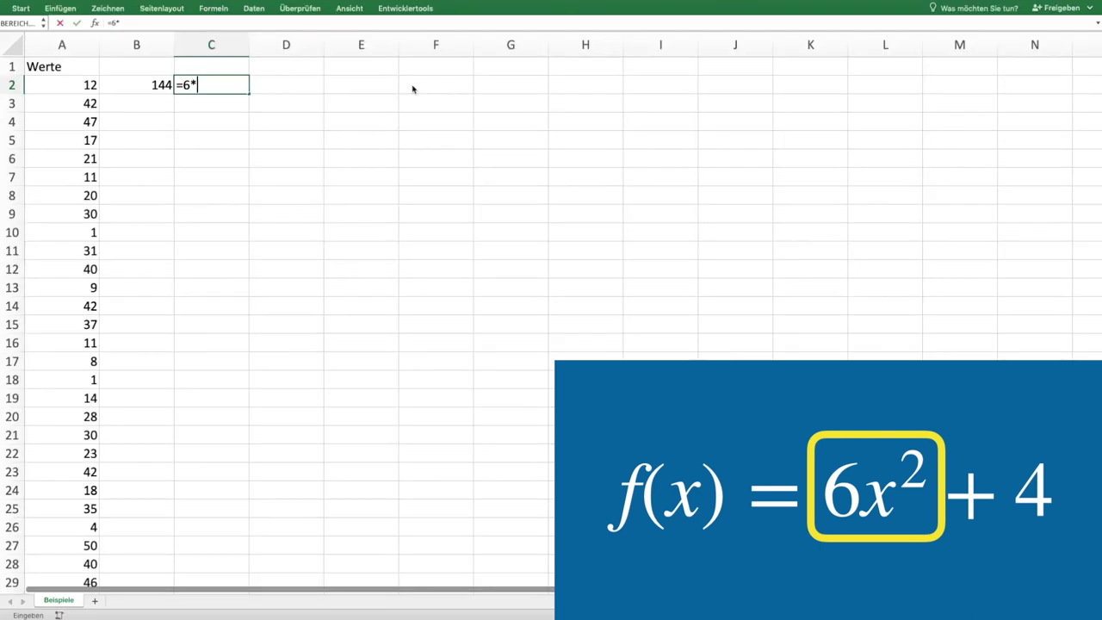
{"action": "key", "text": "Left"}
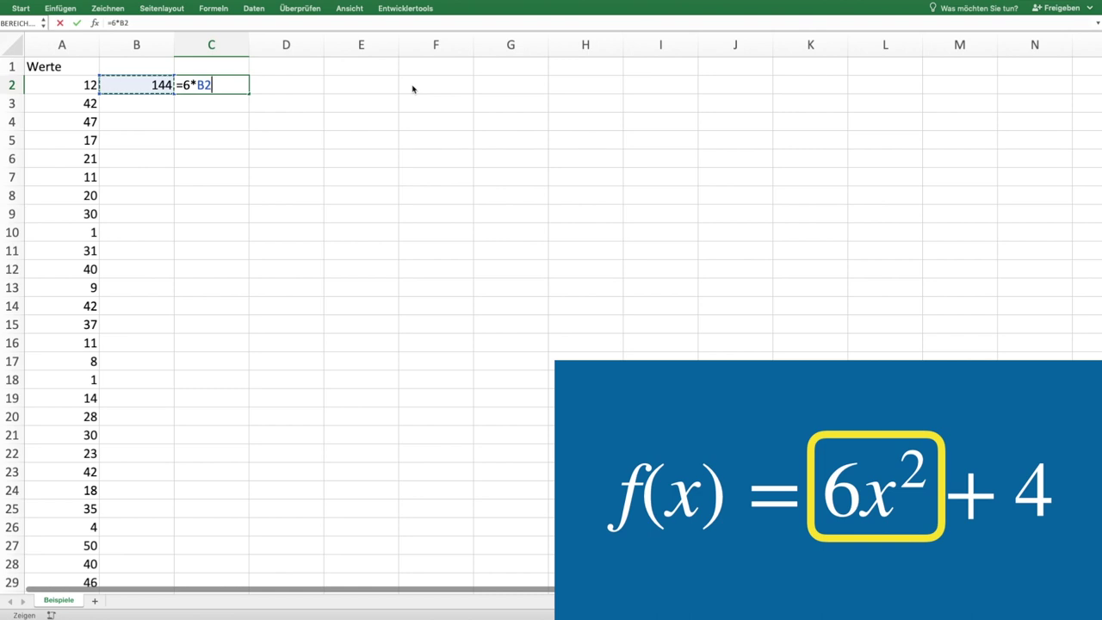
{"action": "key", "text": "Tab"}
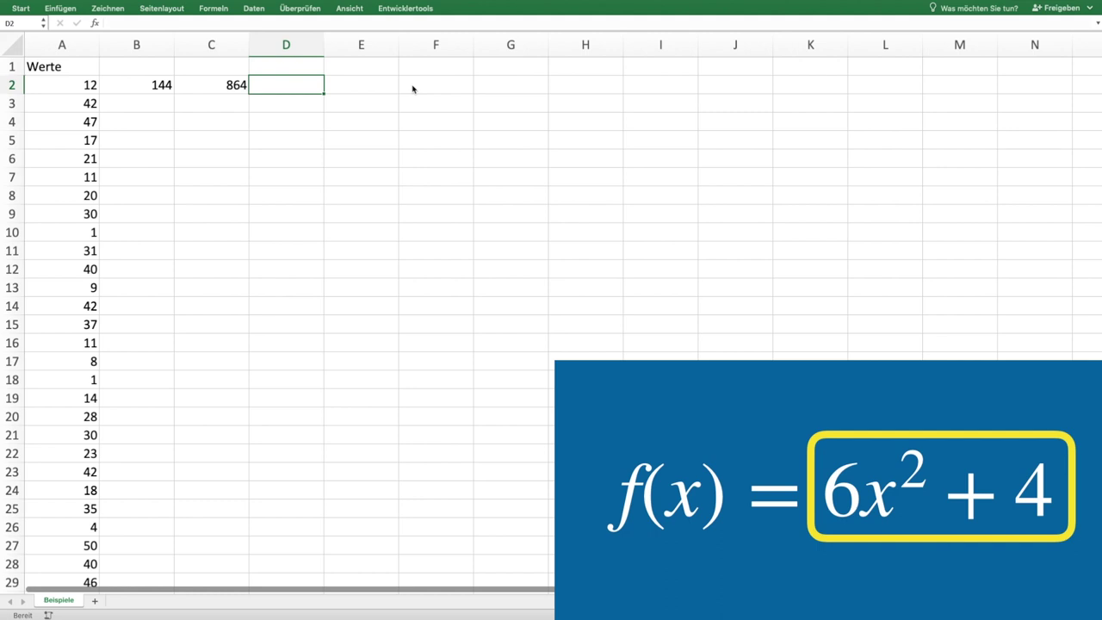
{"action": "type", "text": "="}
{"action": "key", "text": "Left"}
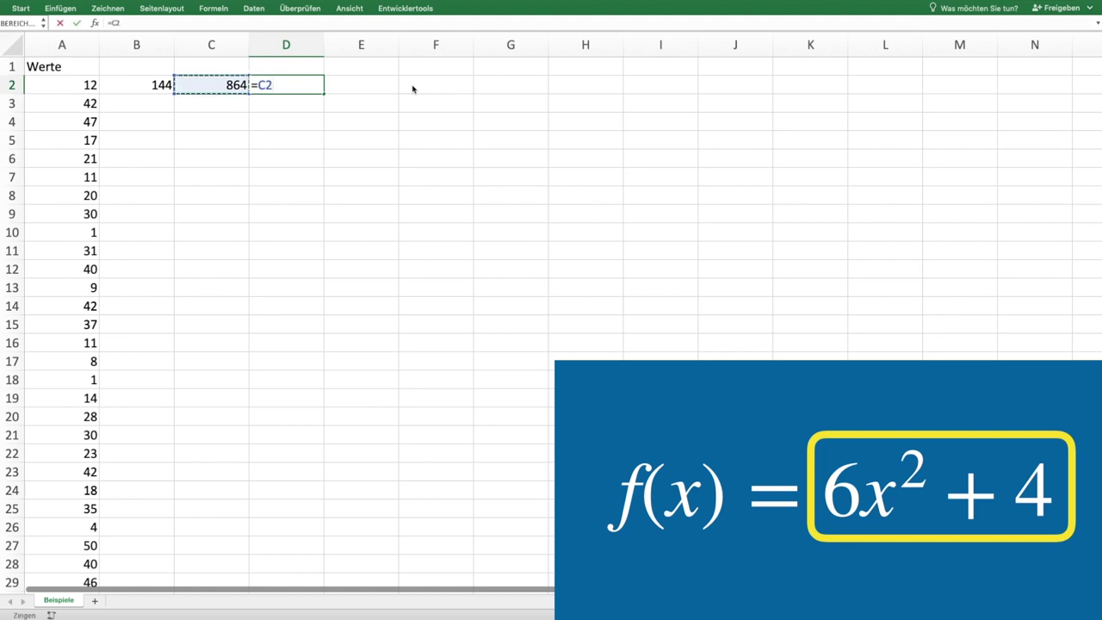
{"action": "type", "text": "+4"}
{"action": "key", "text": "Tab"}
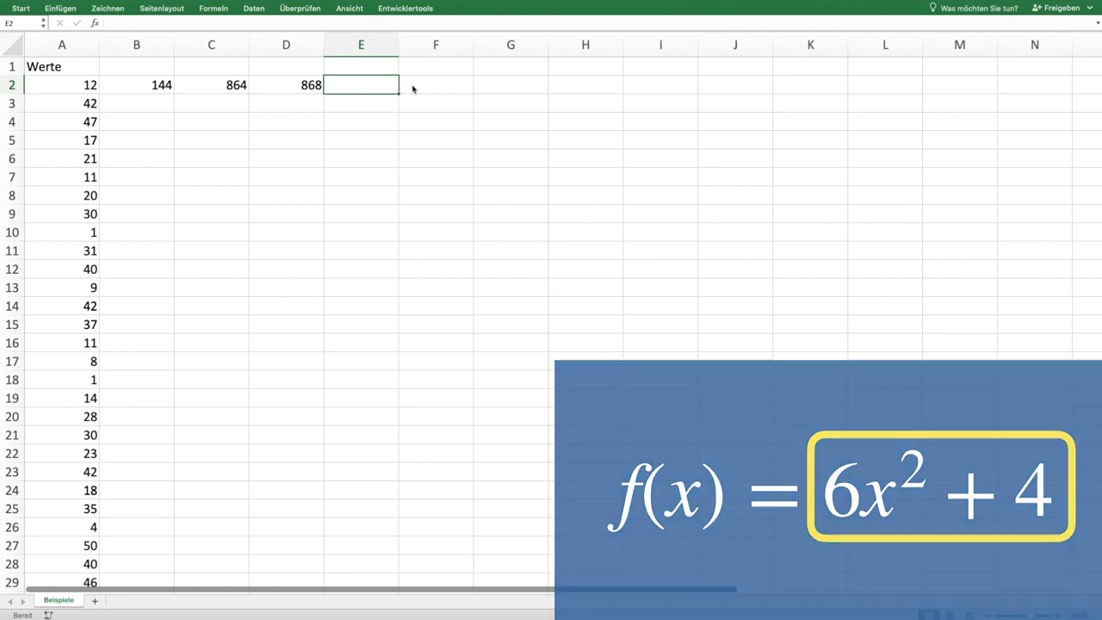
Add the column heading "Endergebnis" in D1.
{"action": "key", "text": "Left"}
{"action": "key", "text": "Up"}
{"action": "type", "text": "Endergebnis"}
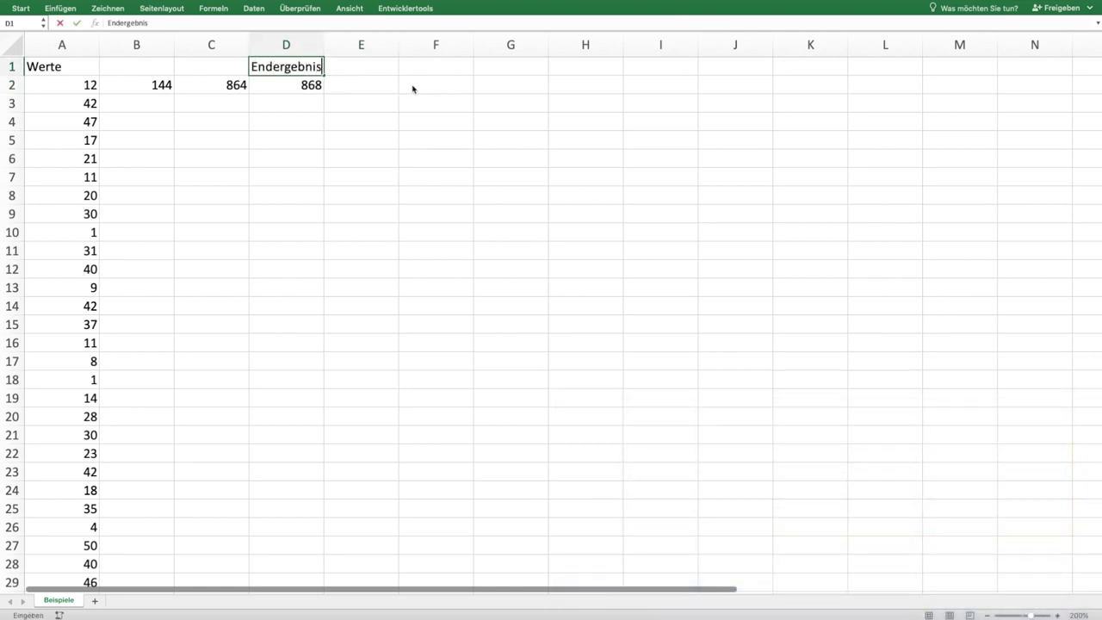
{"action": "key", "text": "Return"}
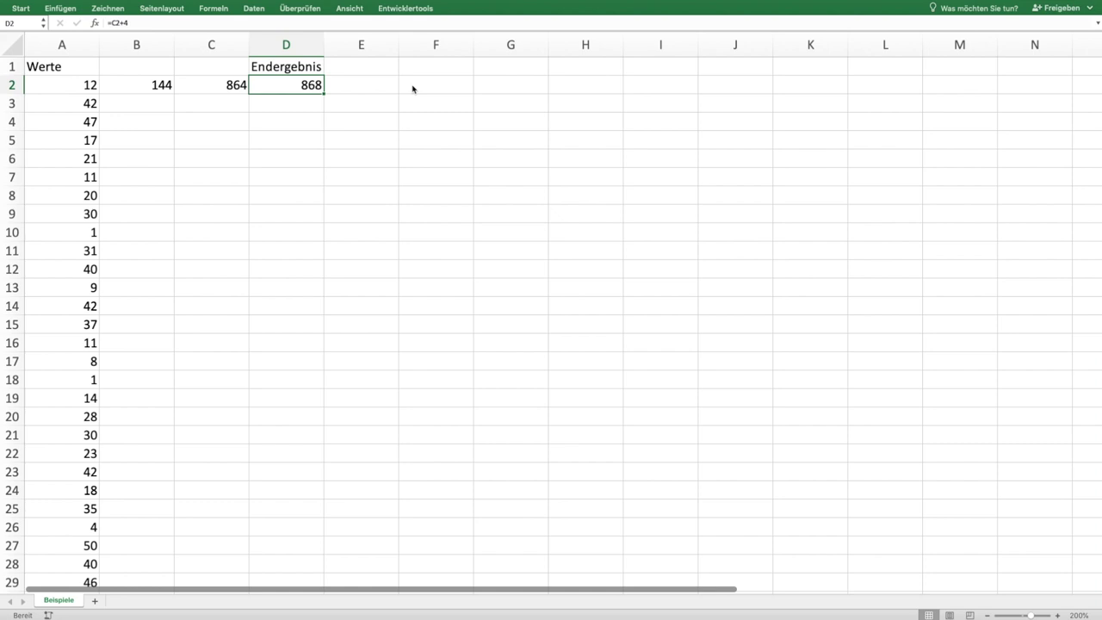
Fill the formulas in B2:D2 down alongside the list of values in column A.
{"action": "key", "text": "shift+Left"}
{"action": "key", "text": "shift+Left"}
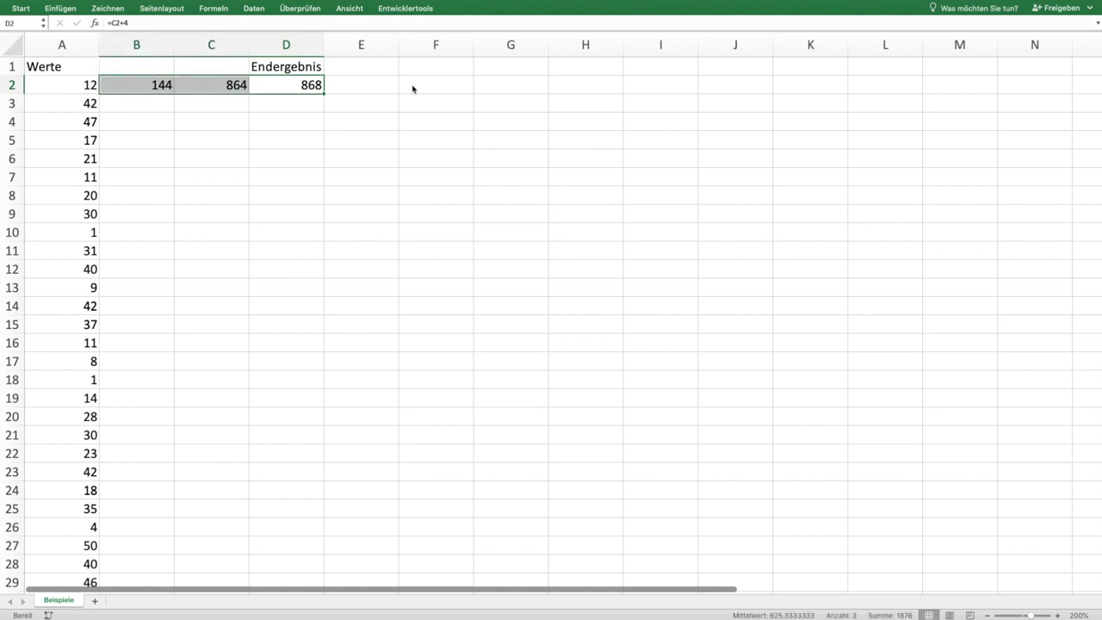
{"action": "left_click_drag", "start_coordinate": [324, 92], "coordinate": [285, 538]}
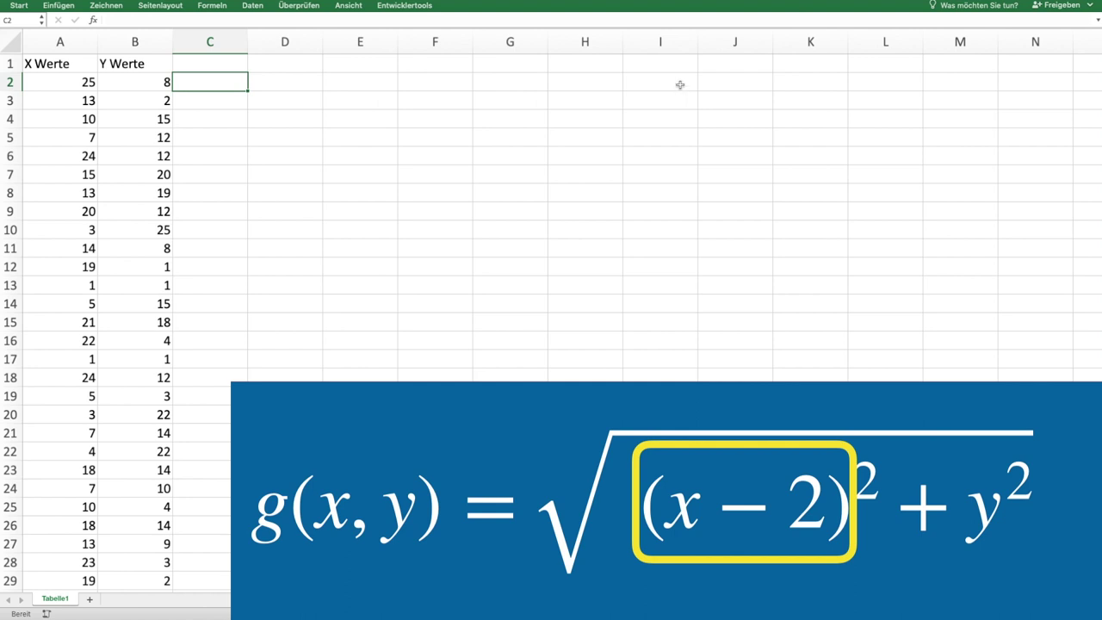
Subtract 2 from the first X value by entering =A2-2 in C2.
{"action": "type", "text": "="}
{"action": "key", "text": "Left"}
{"action": "key", "text": "Left"}
{"action": "type", "text": "-"}
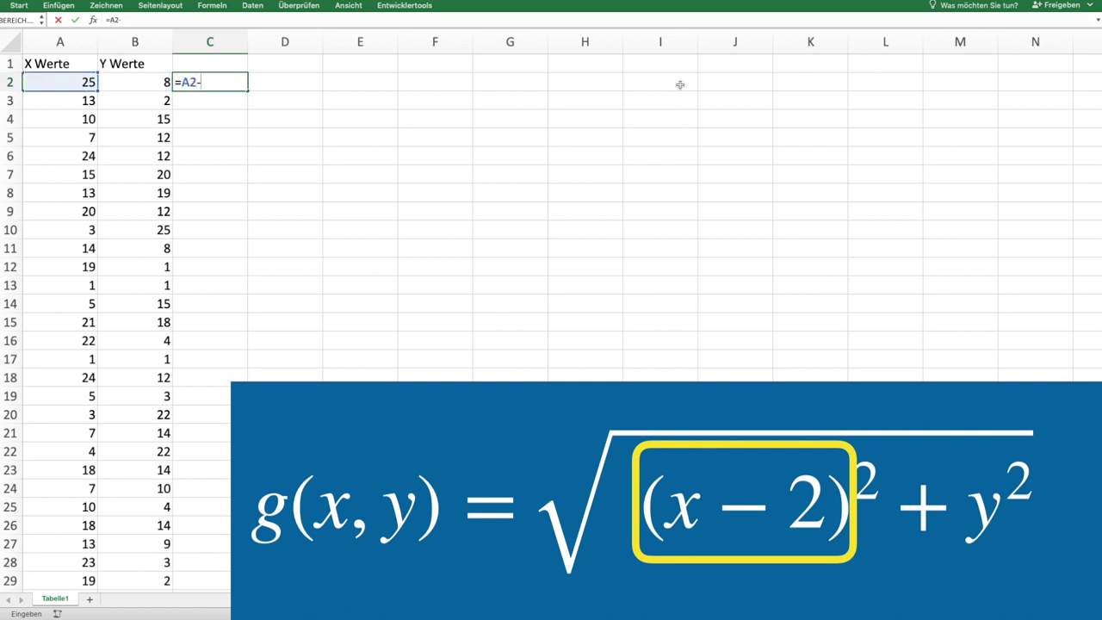
{"action": "type", "text": "2"}
{"action": "key", "text": "Tab"}
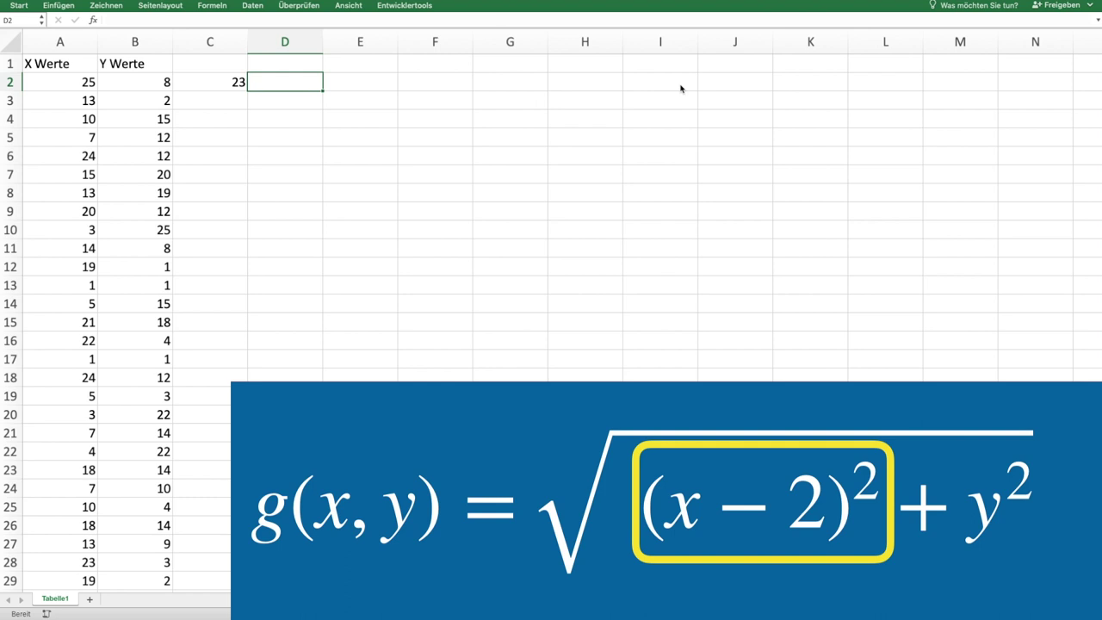
Square the difference from C2 in D2 with the formula =potenz(C2;2).
{"action": "type", "text": "=po"}
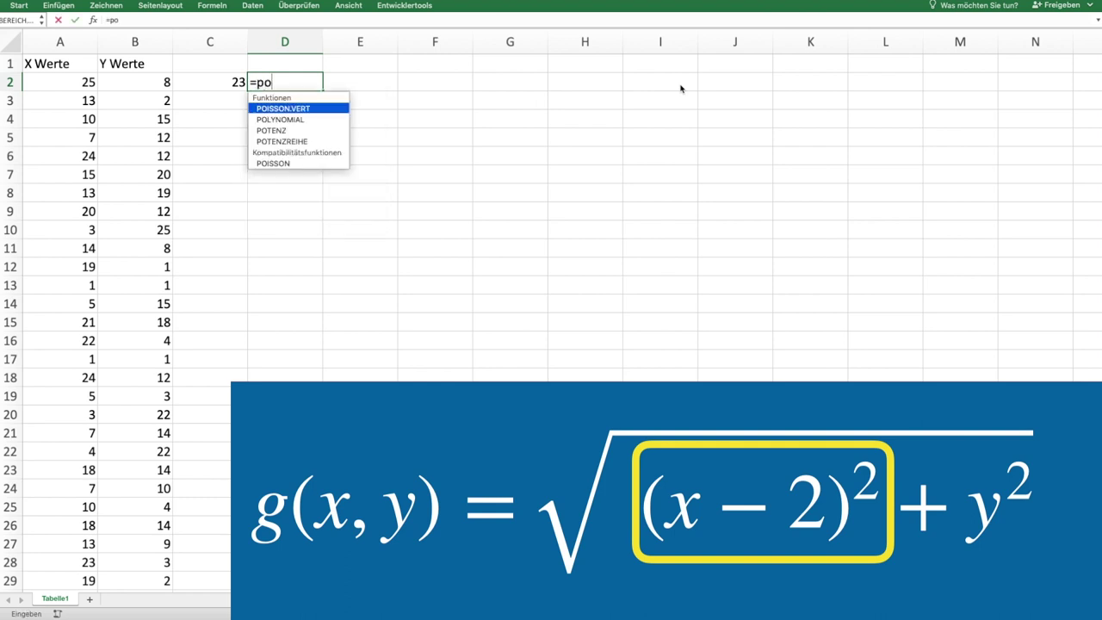
{"action": "type", "text": "tenz("}
{"action": "key", "text": "Left"}
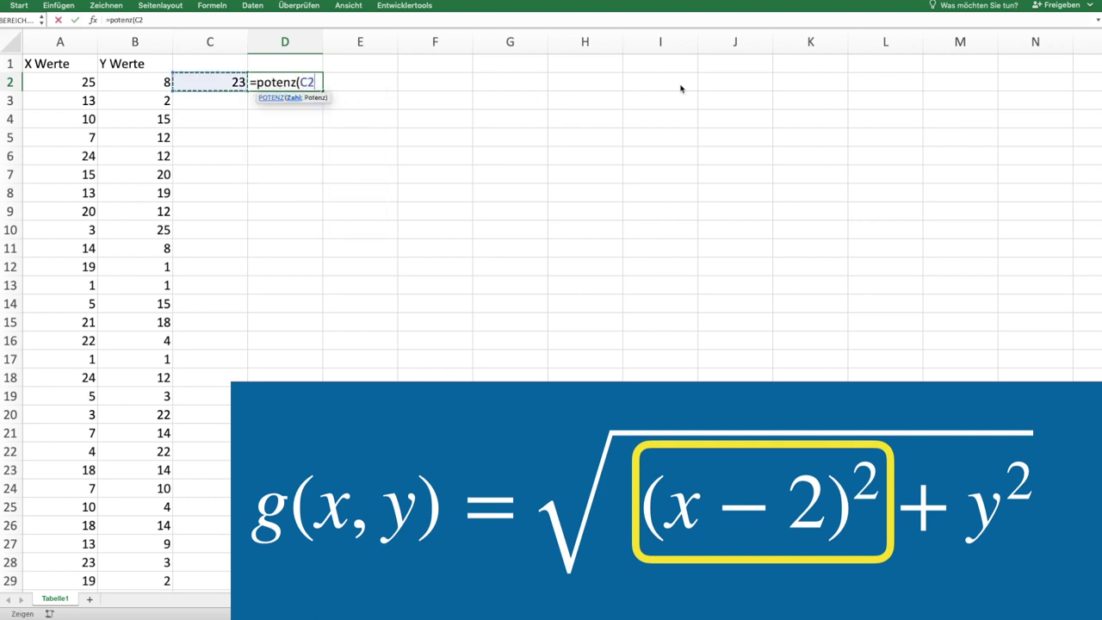
{"action": "type", "text": ";2"}
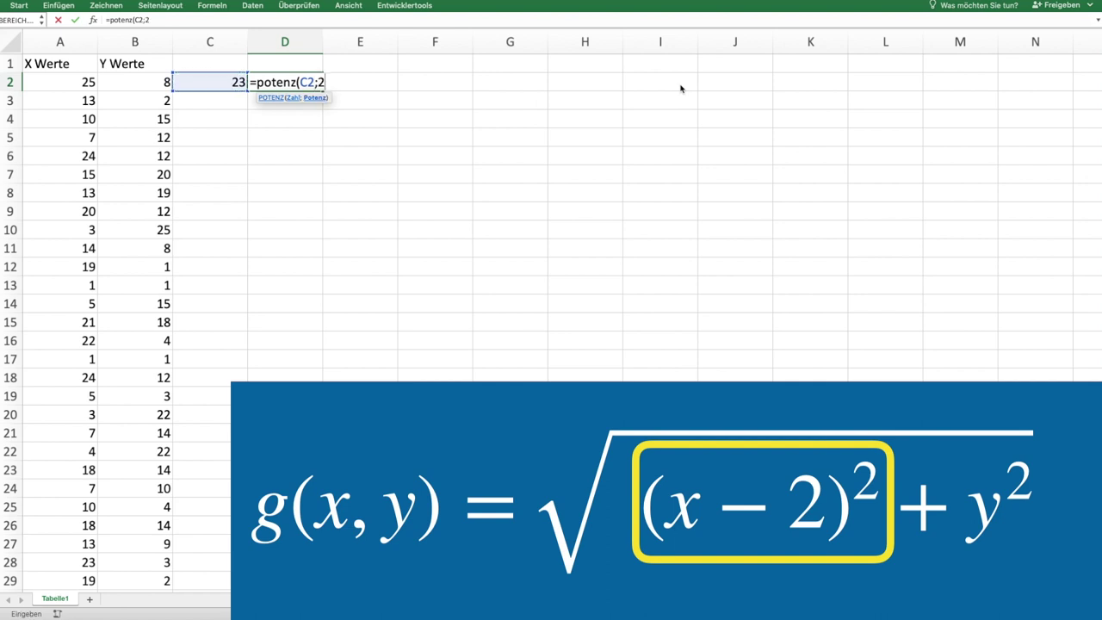
{"action": "type", "text": ")"}
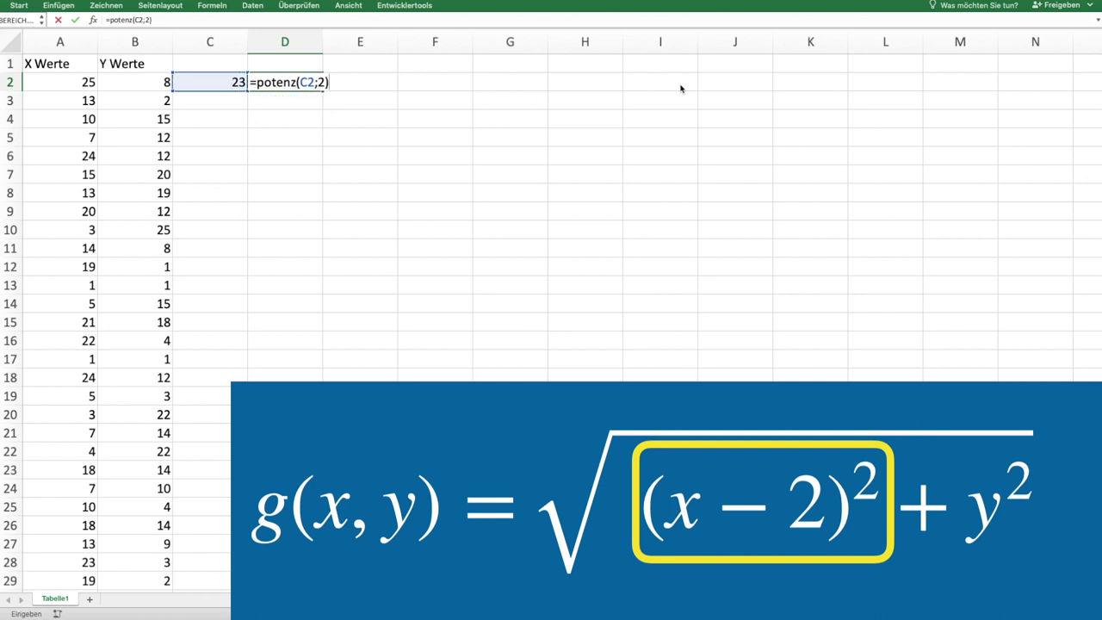
{"action": "key", "text": "Tab"}
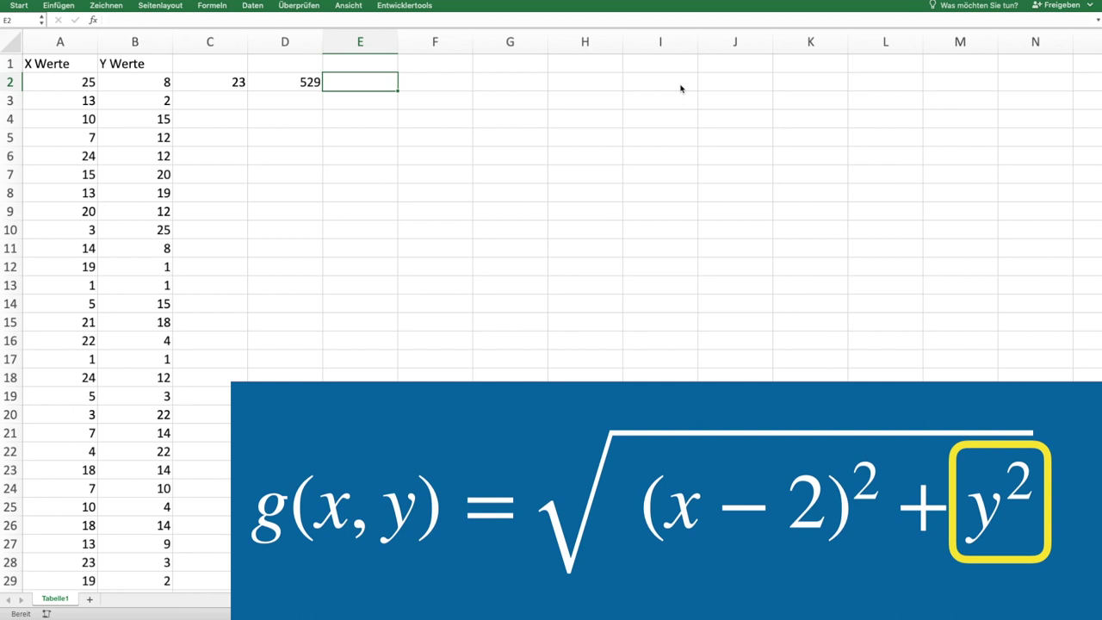
Square the first Y value in E2 with the formula =potenz(B2;2).
{"action": "type", "text": "=potenz("}
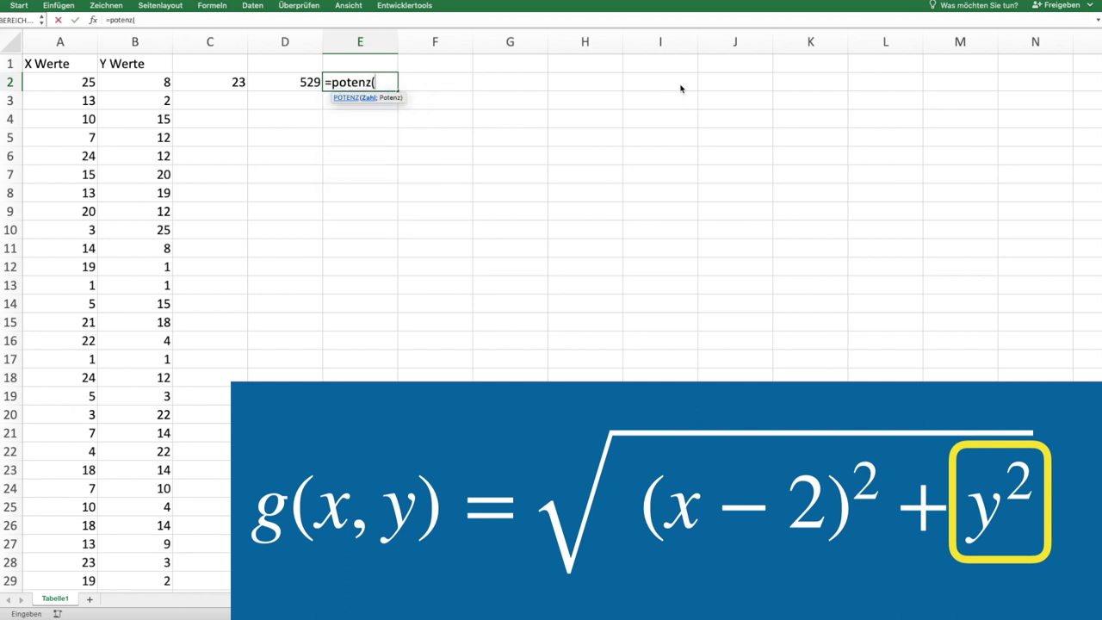
{"action": "key", "text": "Left"}
{"action": "key", "text": "Left"}
{"action": "key", "text": "Left"}
{"action": "type", "text": ";2"}
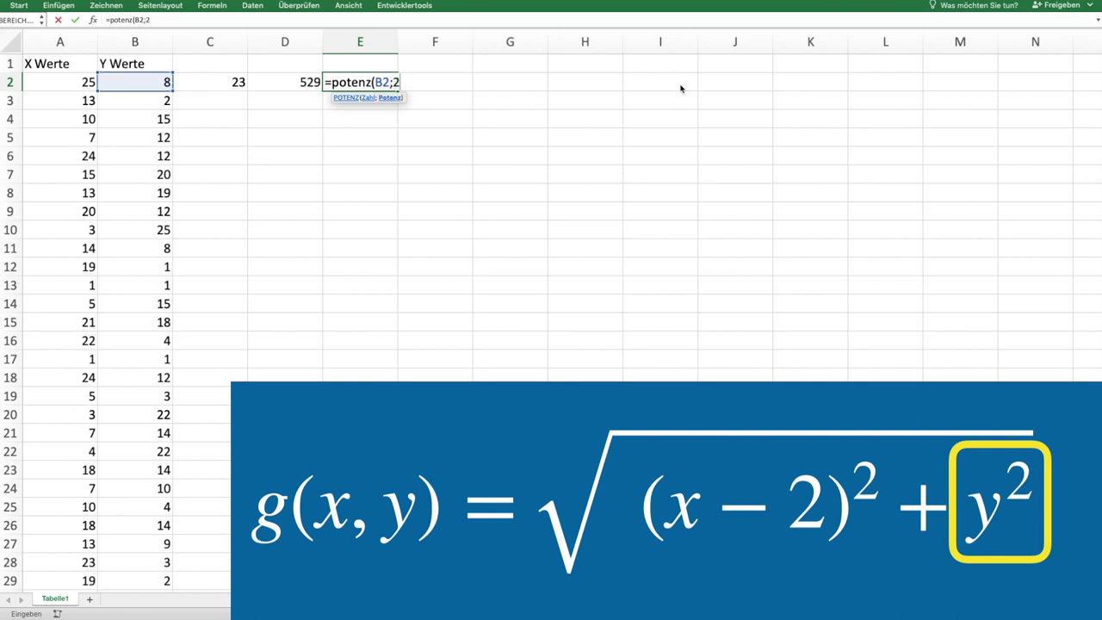
{"action": "type", "text": ")"}
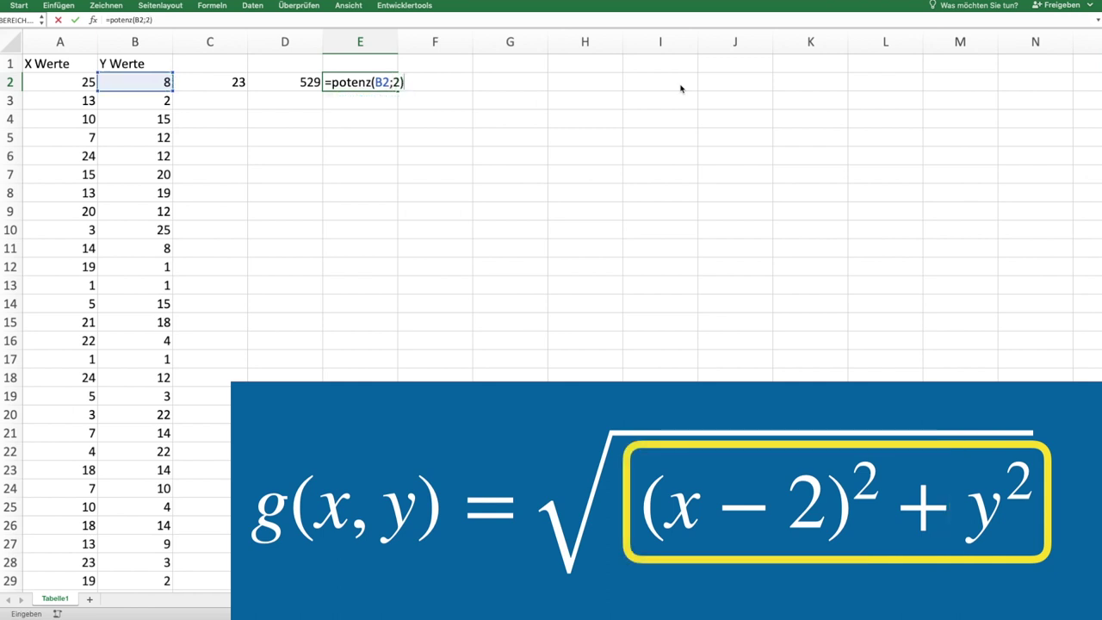
{"action": "key", "text": "Tab"}
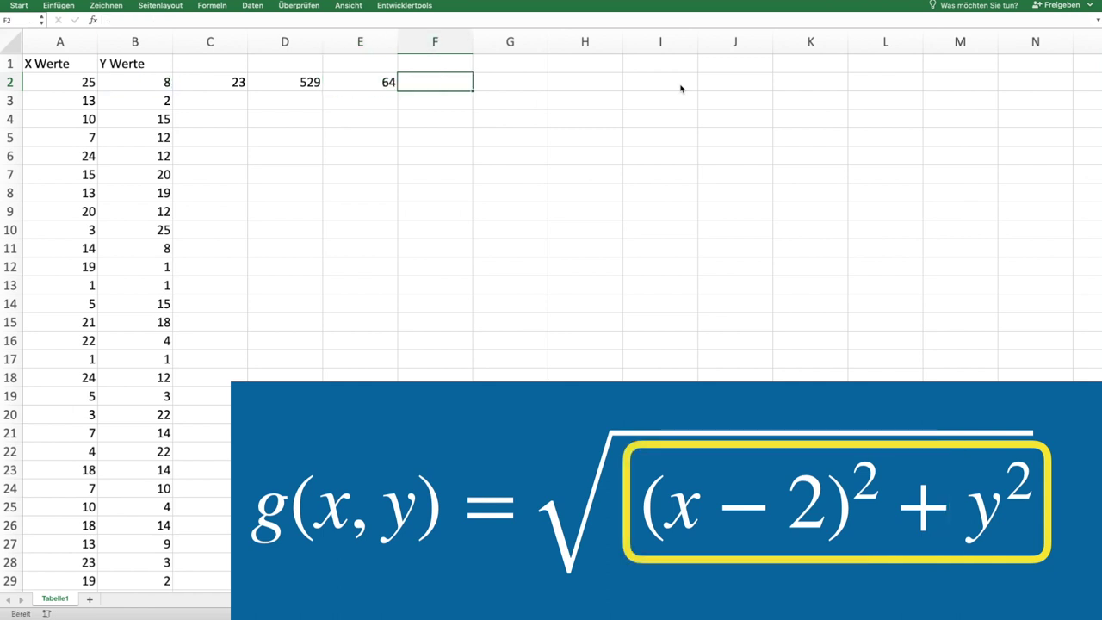
Add the two squares in F2 with the formula =D2+E2.
{"action": "type", "text": "="}
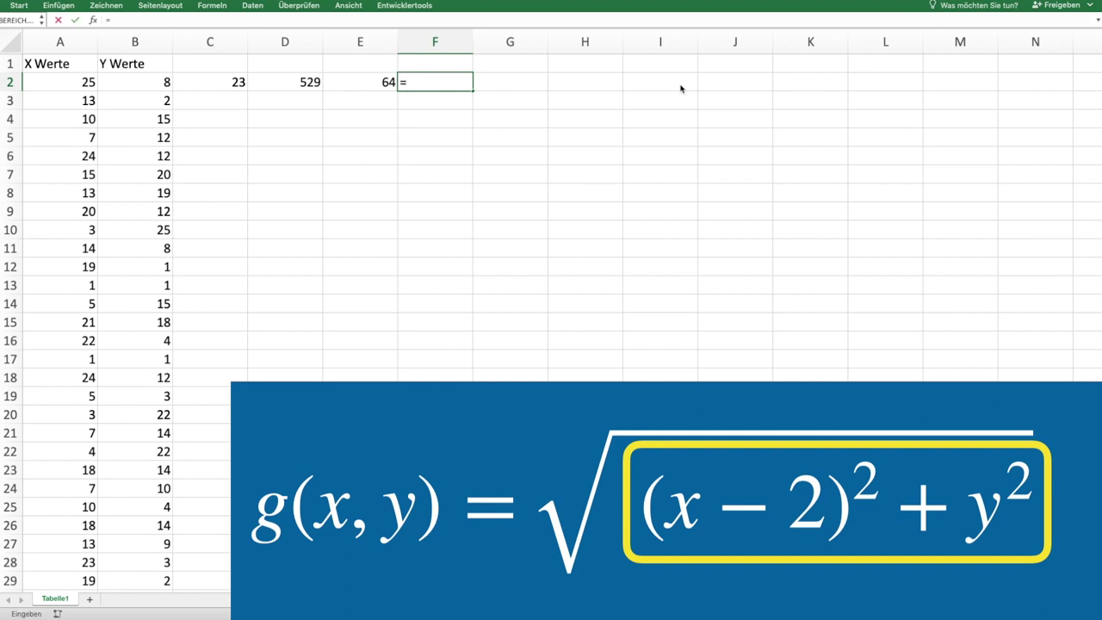
{"action": "key", "text": "Left"}
{"action": "key", "text": "Left"}
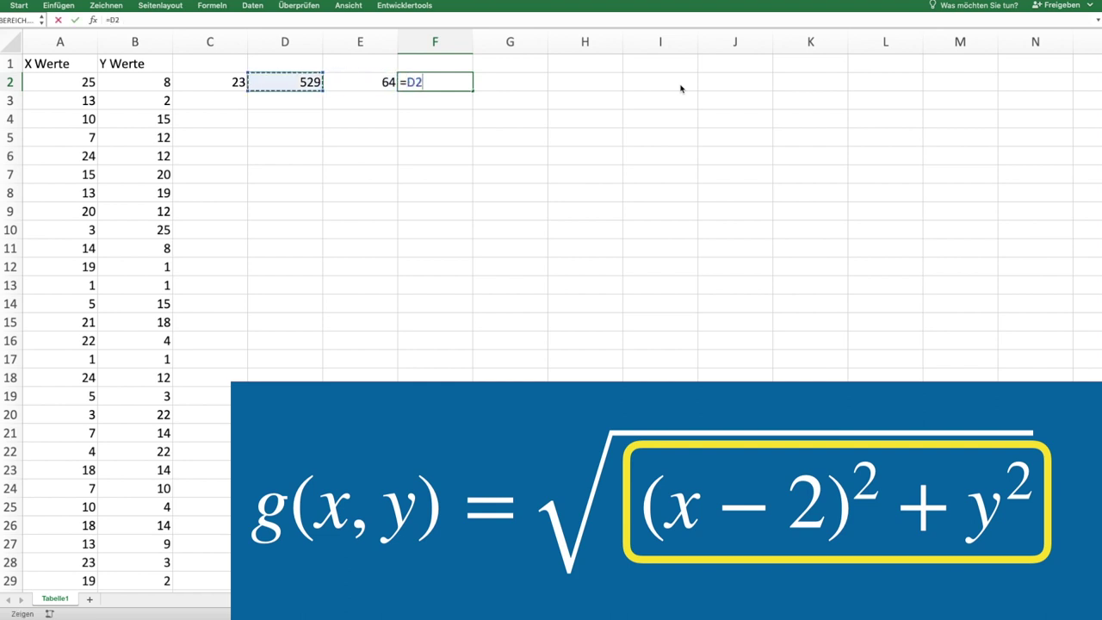
{"action": "type", "text": "+"}
{"action": "key", "text": "Left"}
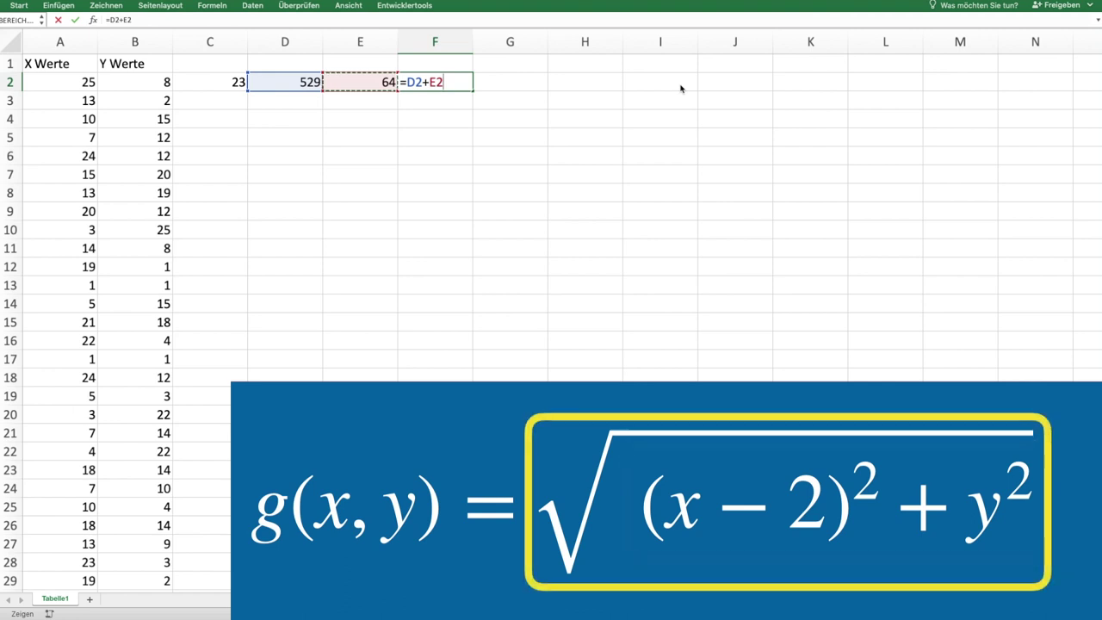
{"action": "key", "text": "Tab"}
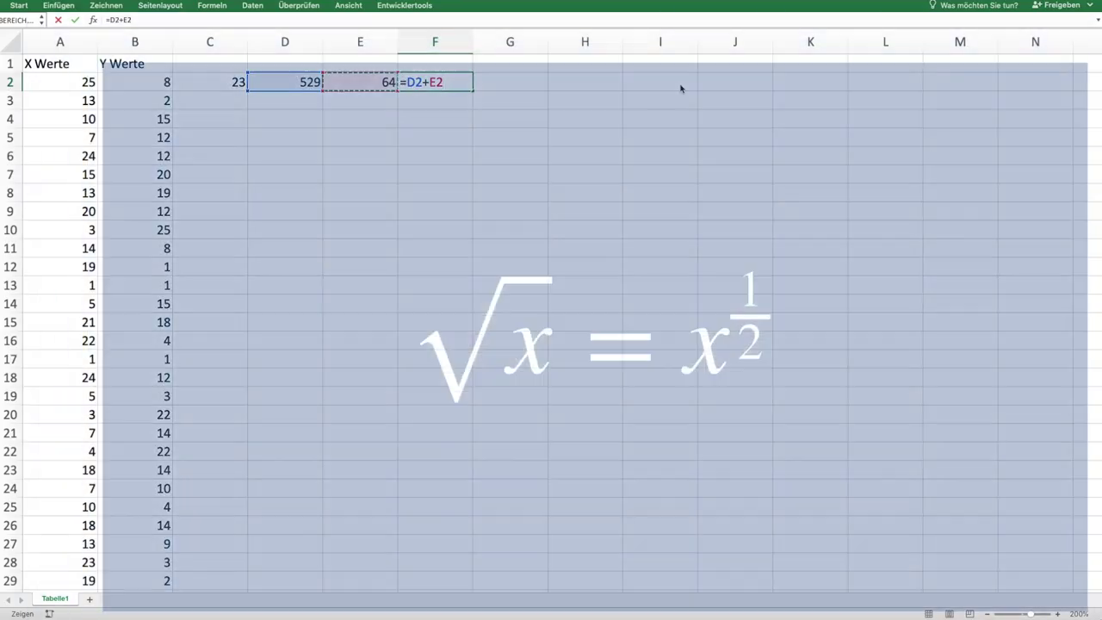
{"action": "key", "text": "Tab"}
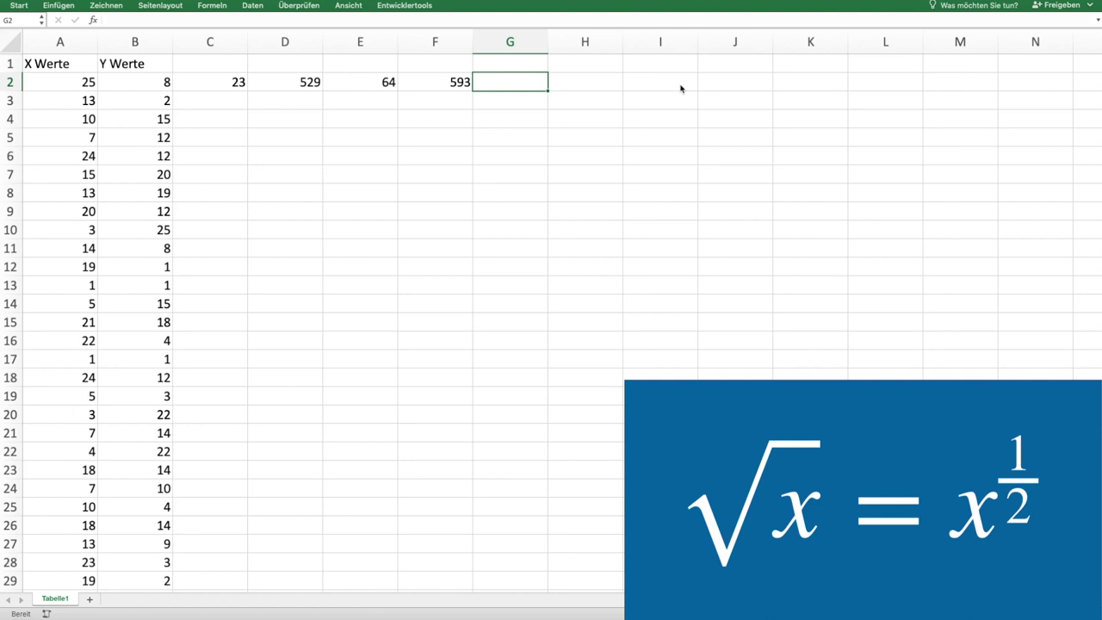
Calculate the square root of the sum in G2 with the formula =WURZEL(F2).
{"action": "type", "text": "=wur"}
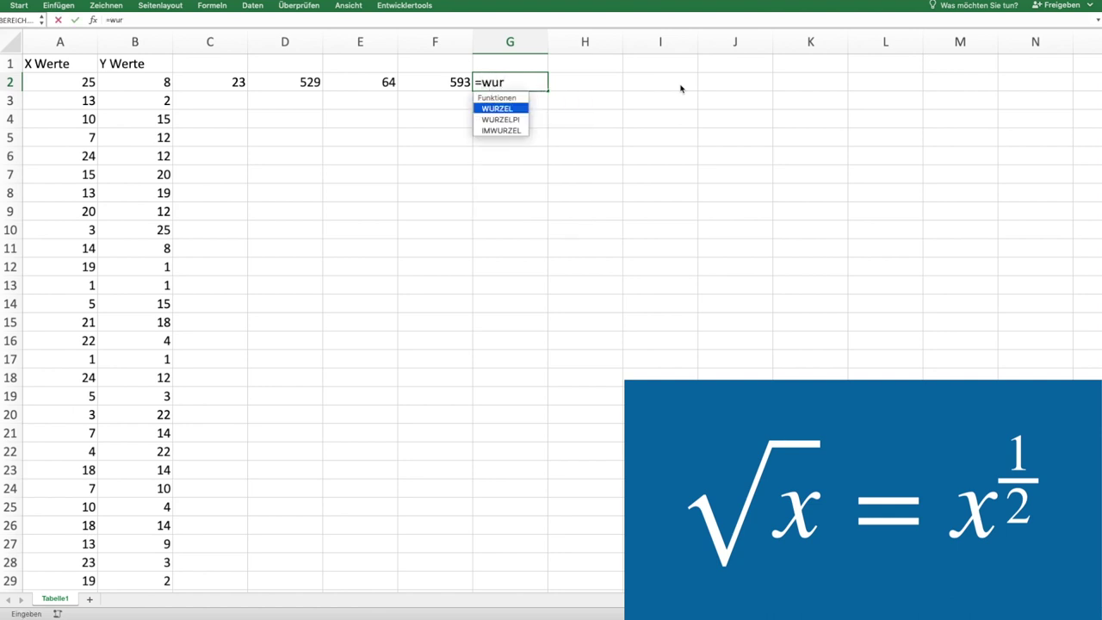
{"action": "key", "text": "Tab"}
{"action": "key", "text": "Left"}
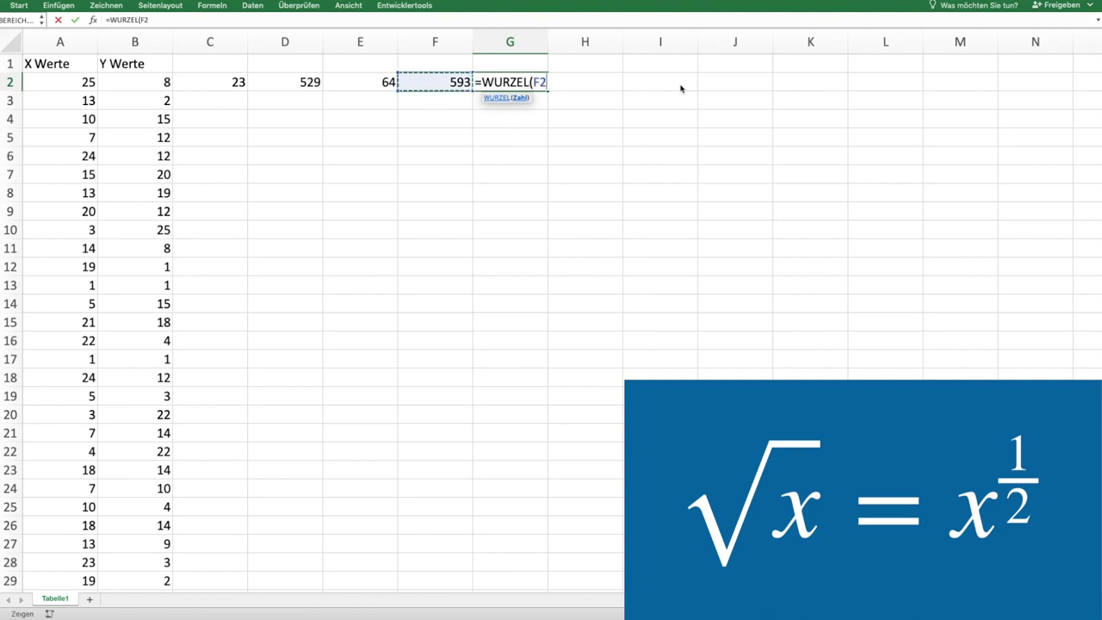
{"action": "type", "text": ")"}
{"action": "key", "text": "Tab"}
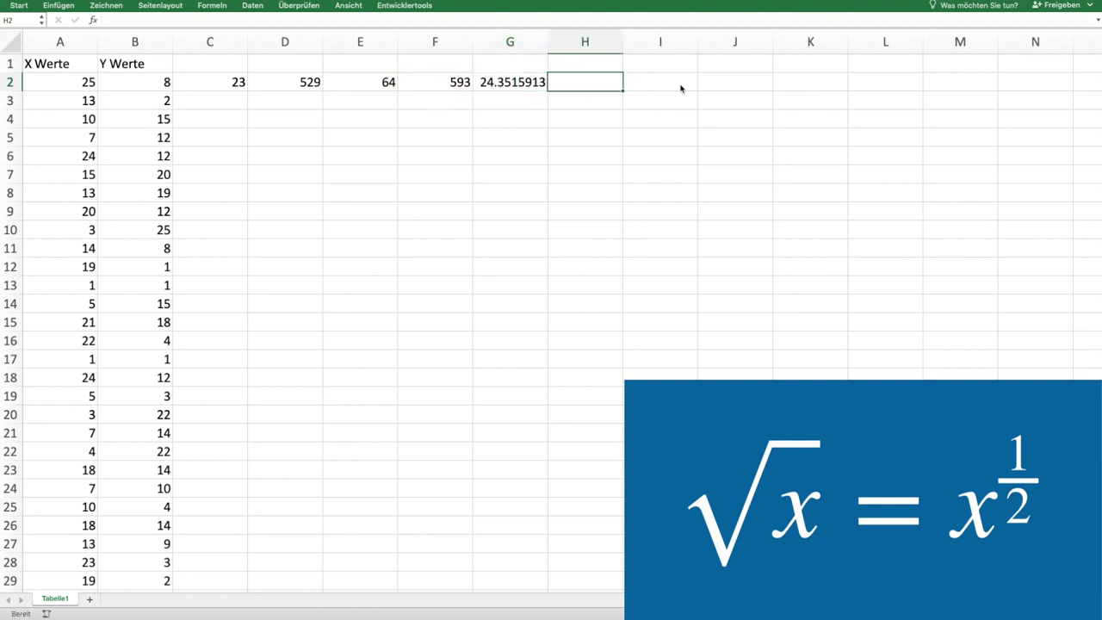
Calculate the square root of the sum in H2 as a power with the formula =potenz(F2;1/2).
{"action": "type", "text": "=poten"}
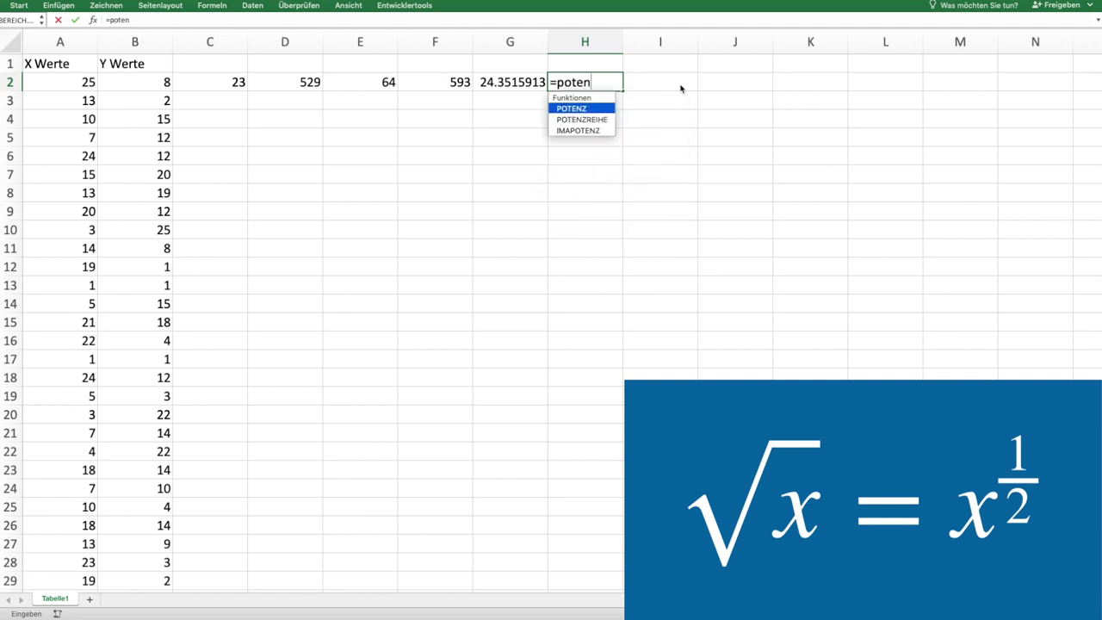
{"action": "type", "text": "z("}
{"action": "key", "text": "Left"}
{"action": "key", "text": "Left"}
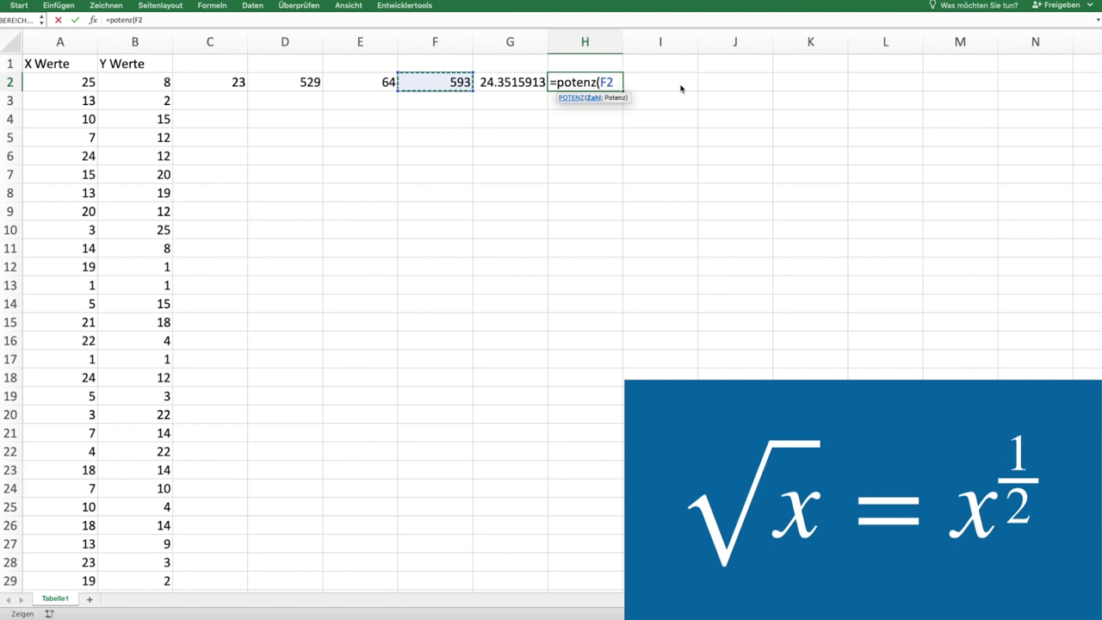
{"action": "type", "text": ";1/2)"}
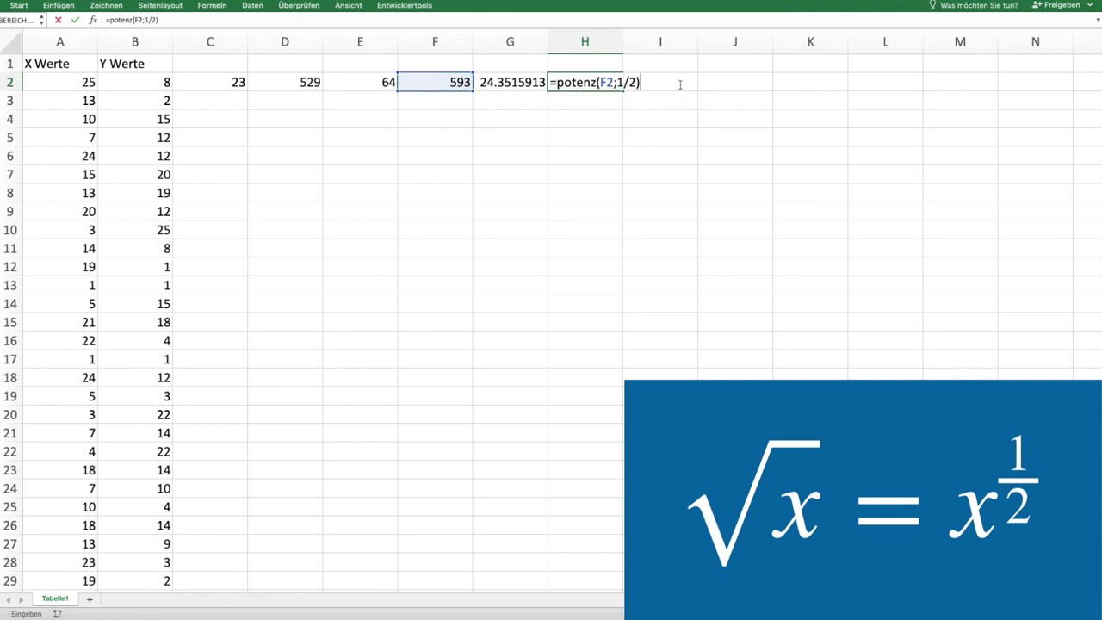
{"action": "left_click", "coordinate": [680, 85]}
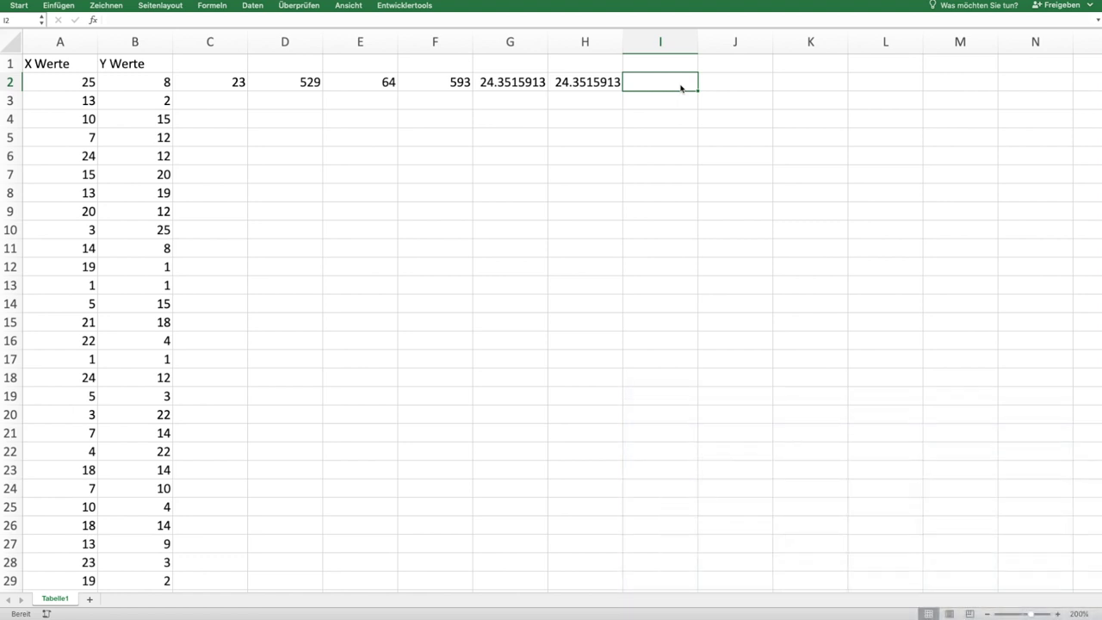
Enter the heading Endergebnis in H1.
{"action": "key", "text": "Up"}
{"action": "key", "text": "Left"}
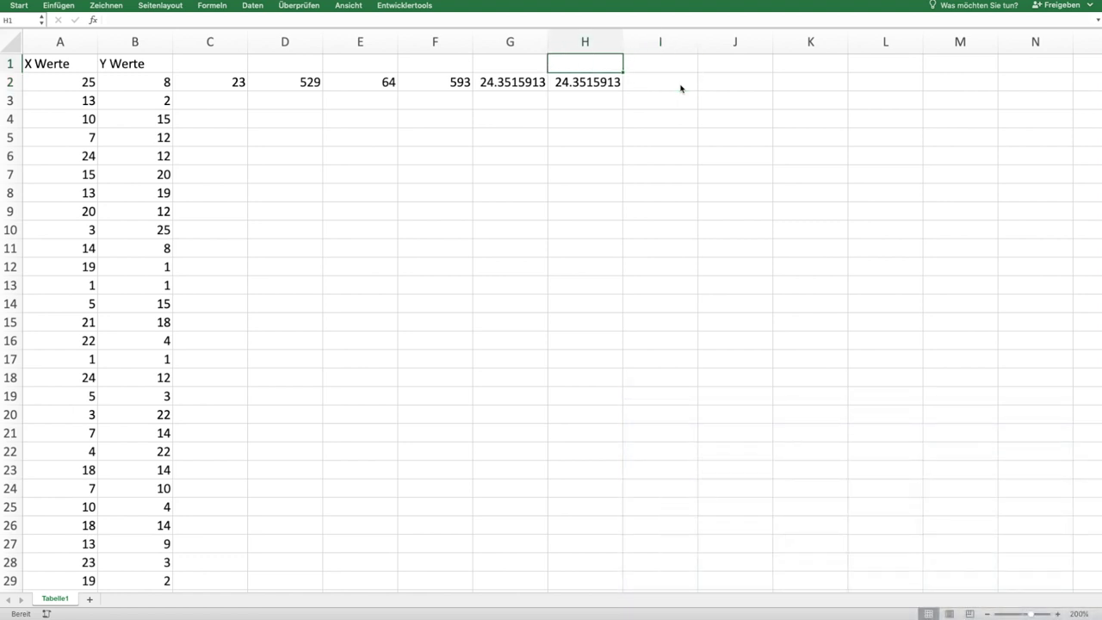
{"action": "type", "text": "Ender"}
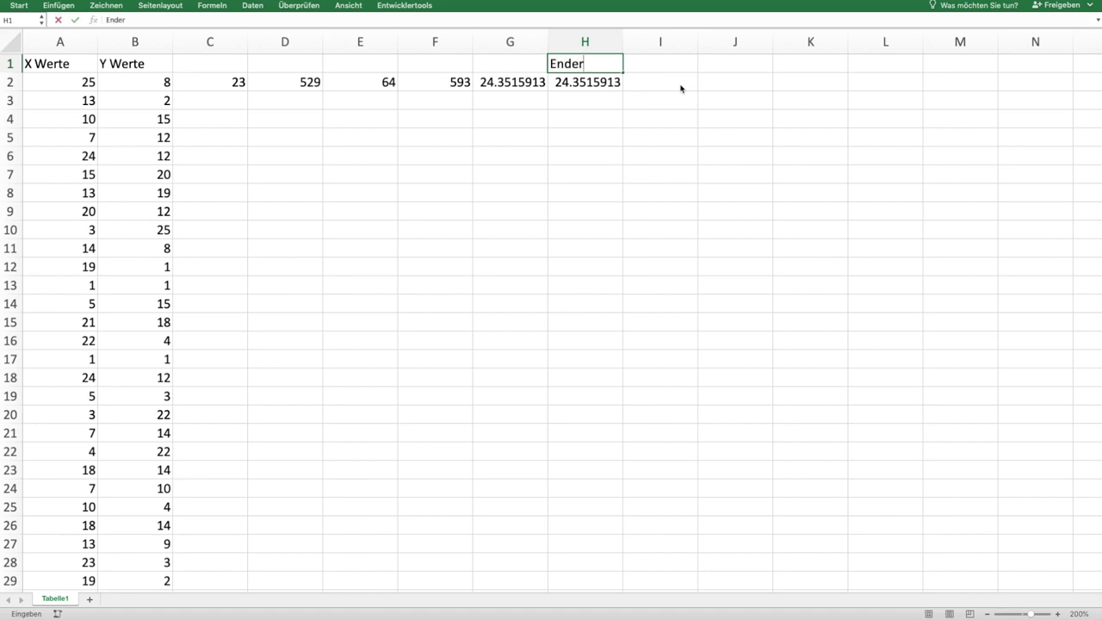
{"action": "type", "text": "gebnis"}
{"action": "key", "text": "Tab"}
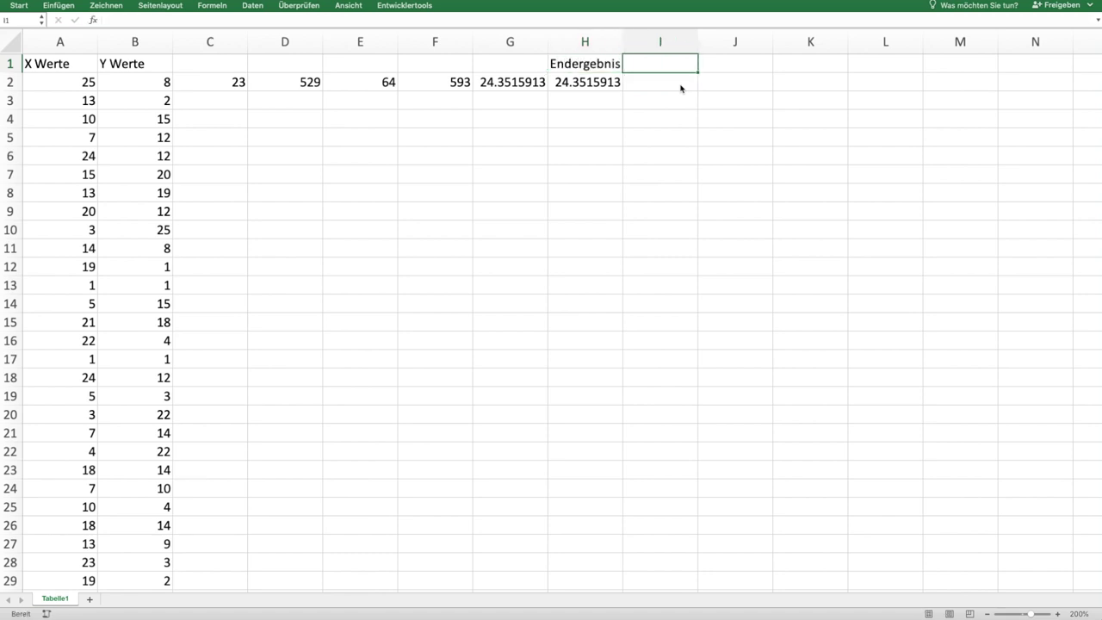
Fill the row 2 formulas in C2:H2 down to row 30 for all X and Y values.
{"action": "key", "text": "Return"}
{"action": "scroll", "coordinate": [655, 86], "scroll_direction": "right", "scroll_amount": 1}
{"action": "scroll", "coordinate": [640, 84], "scroll_direction": "left", "scroll_amount": 1}
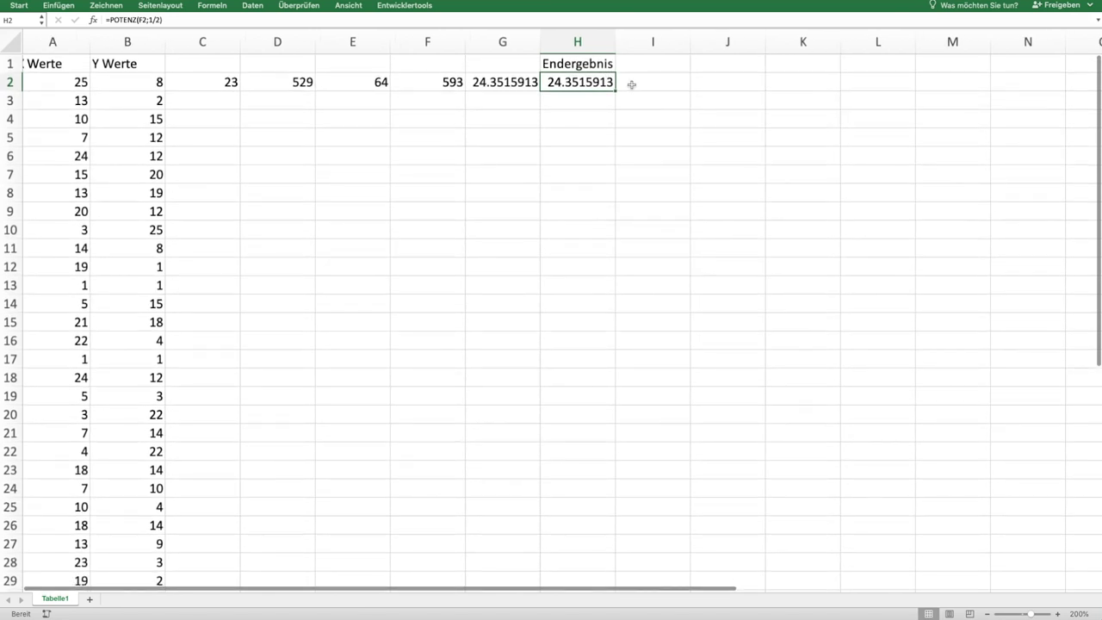
{"action": "key", "text": "shift+Left"}
{"action": "key", "text": "shift+Left"}
{"action": "key", "text": "shift+Left"}
{"action": "key", "text": "shift+Left"}
{"action": "key", "text": "shift+Left"}
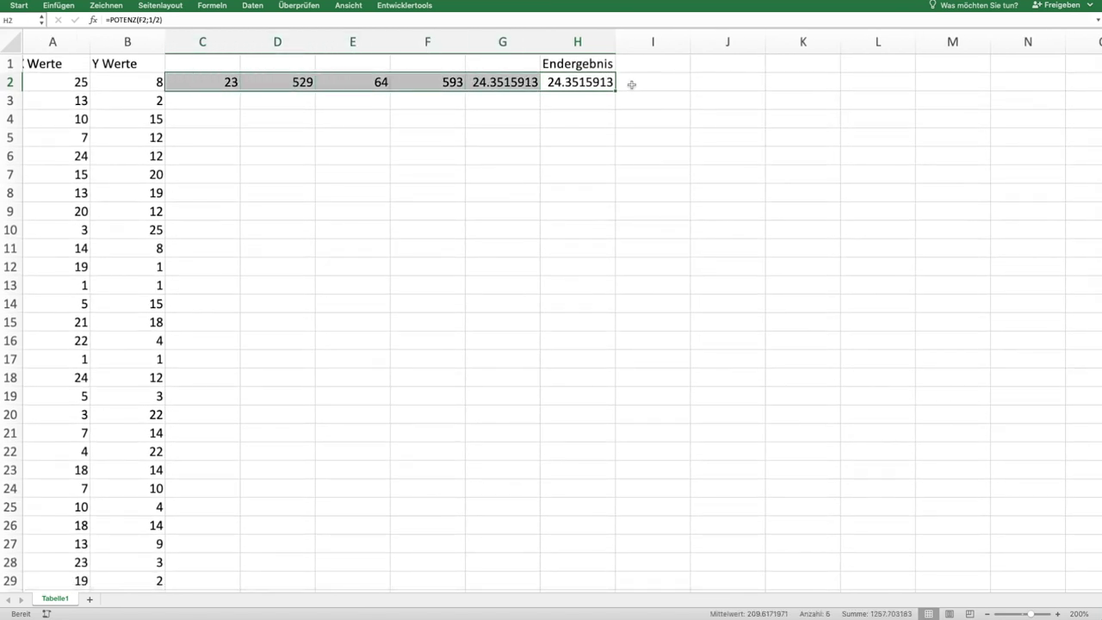
{"action": "left_click_drag", "start_coordinate": [616, 91], "coordinate": [600, 538]}
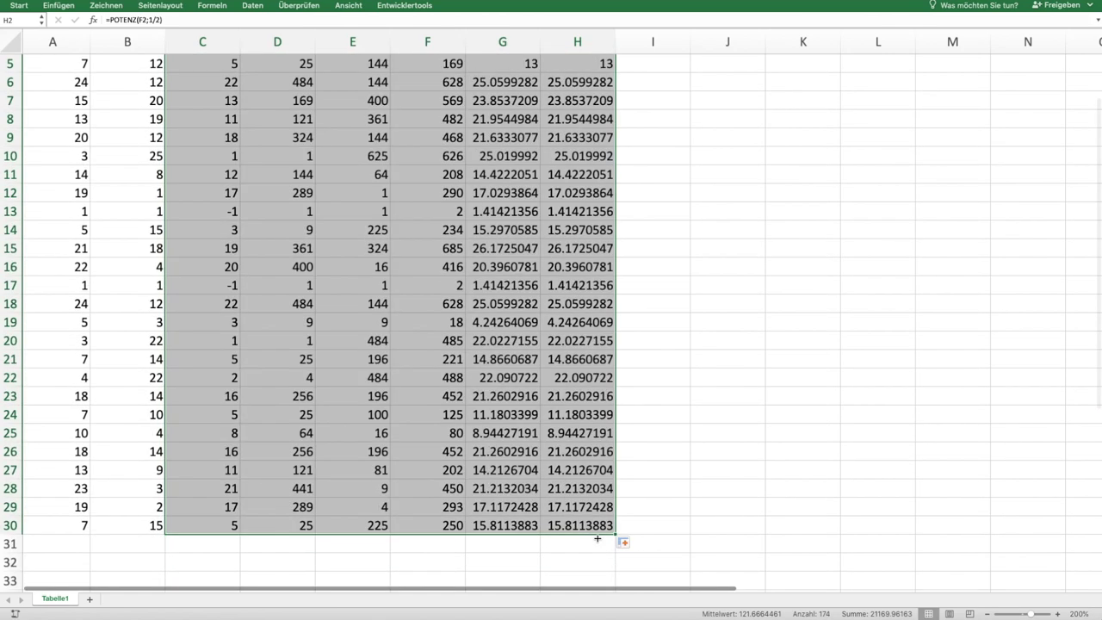
{"action": "left_click", "coordinate": [645, 523]}
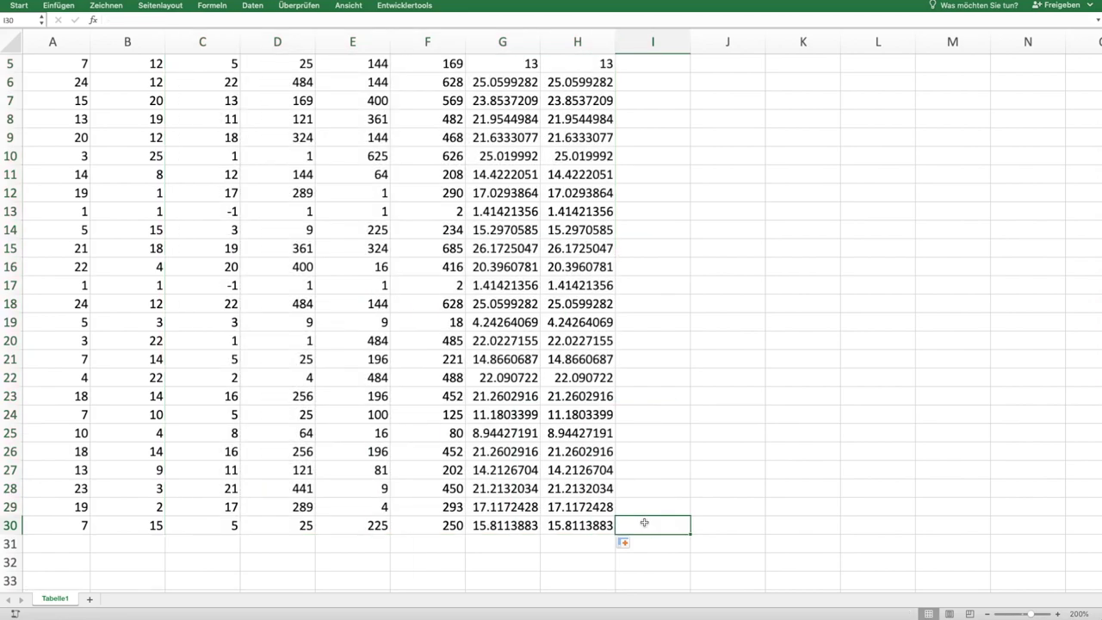